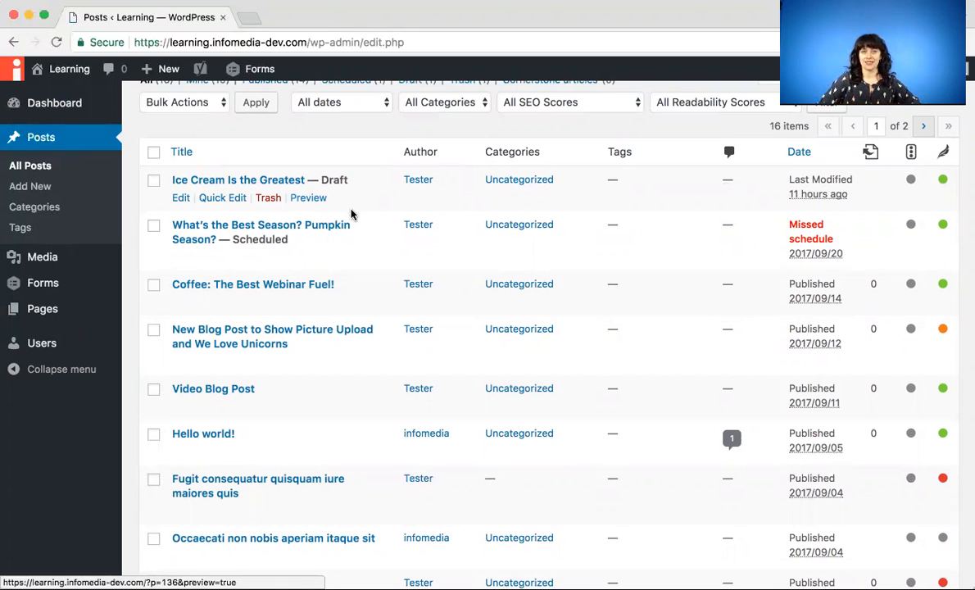
# Look through both pages of the posts list, checking titles, authors, categories and dates, and return to the first page
pyautogui.scroll(2, 351, 214)
pyautogui.scroll(2, 352, 215)
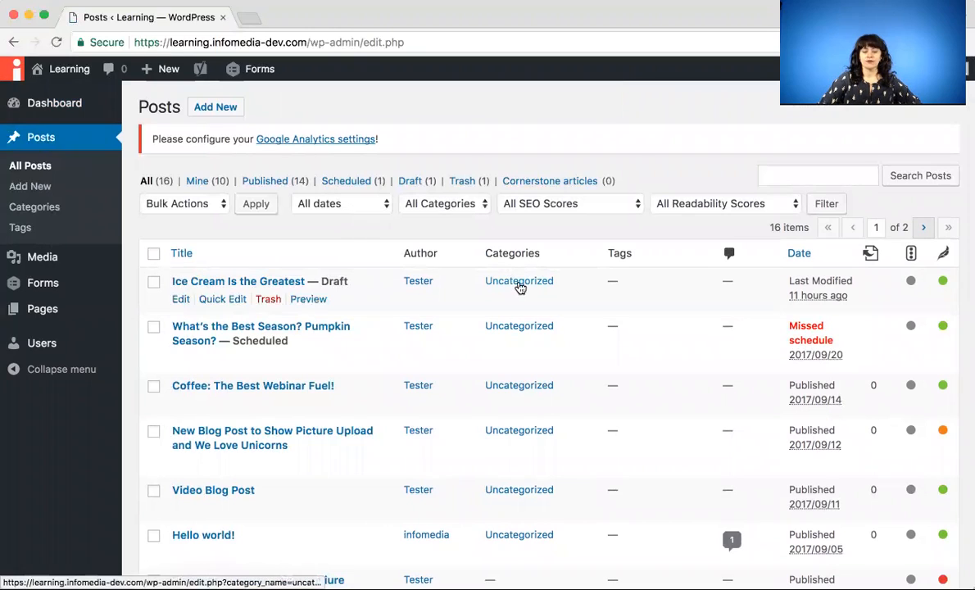
pyautogui.scroll(-8, 519, 286)
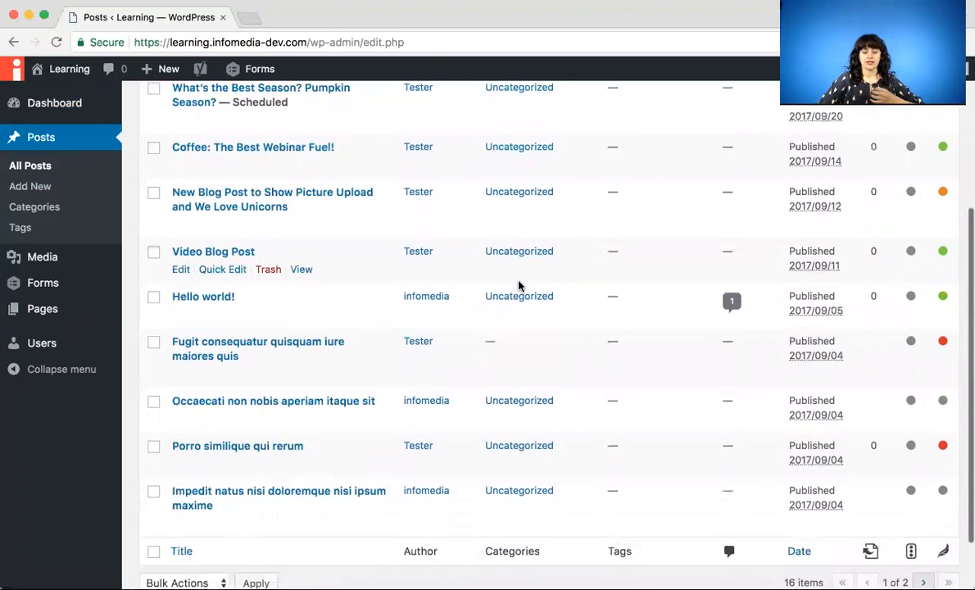
pyautogui.scroll(8, 519, 285)
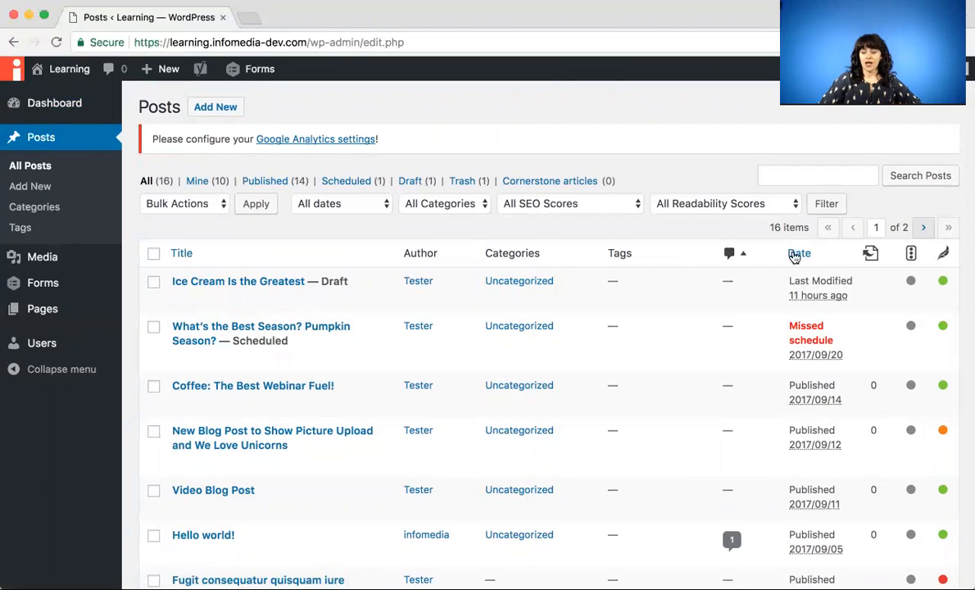
pyautogui.click(922, 227)
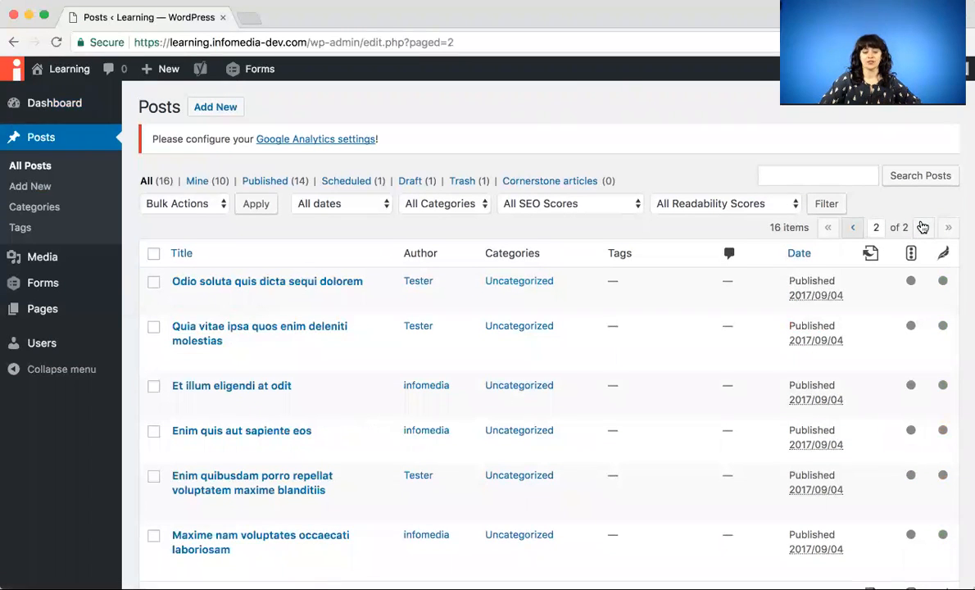
pyautogui.scroll(-3, 765, 276)
pyautogui.scroll(3, 766, 276)
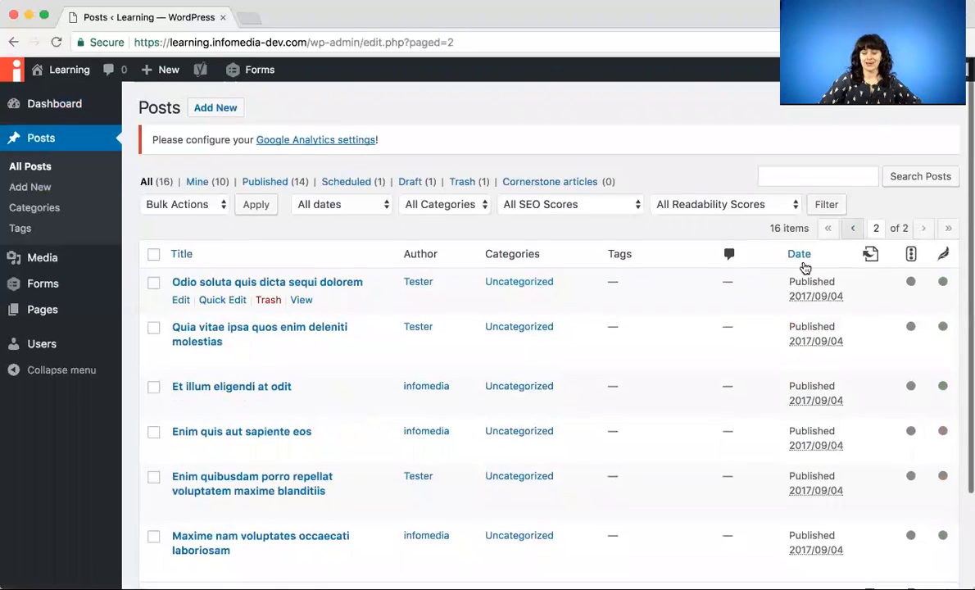
pyautogui.click(854, 228)
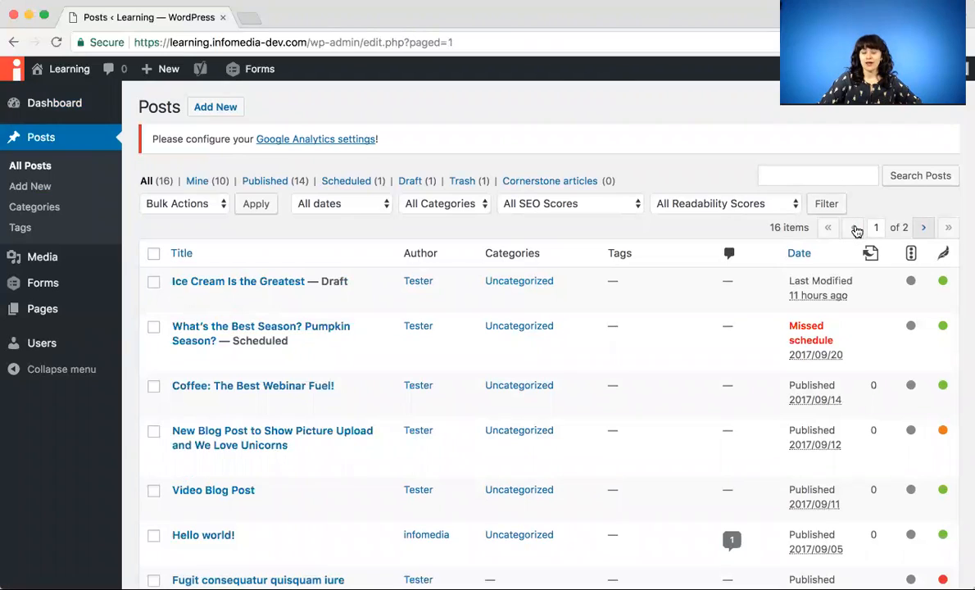
# Search the posts for "pumpkin" and return to the full posts list
pyautogui.click(840, 174)
pyautogui.write('pumpkin')
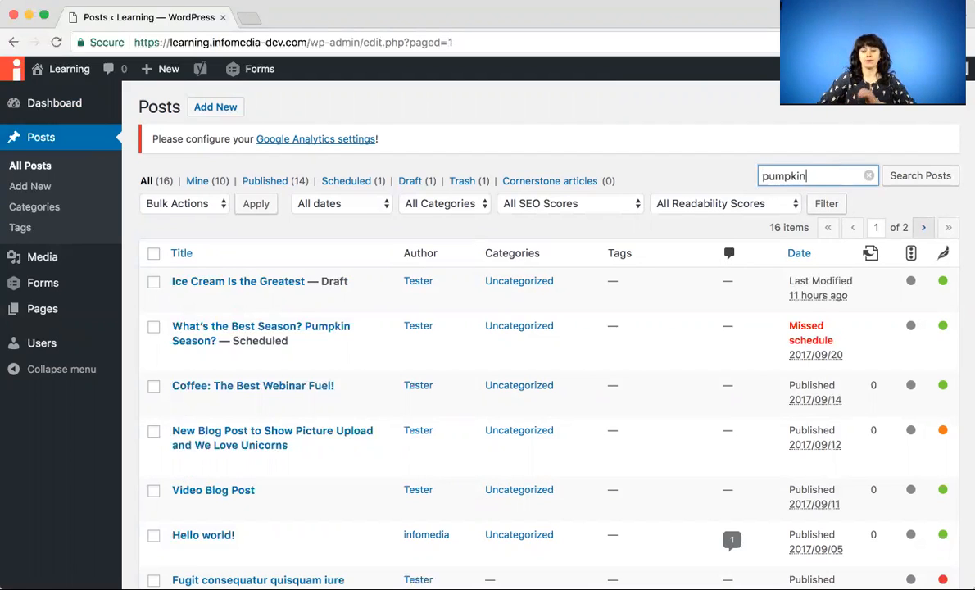
pyautogui.click(907, 172)
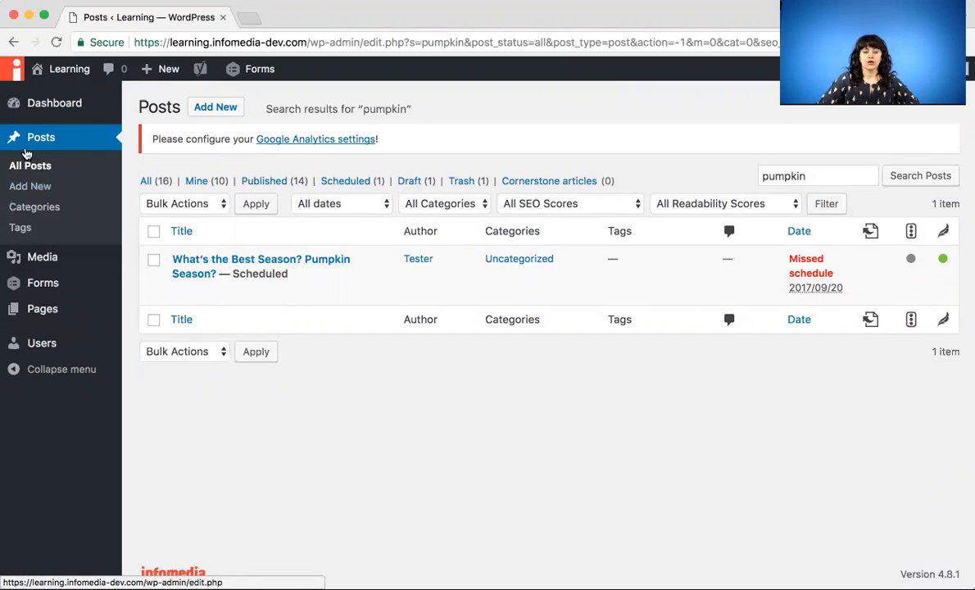
pyautogui.click(61, 131)
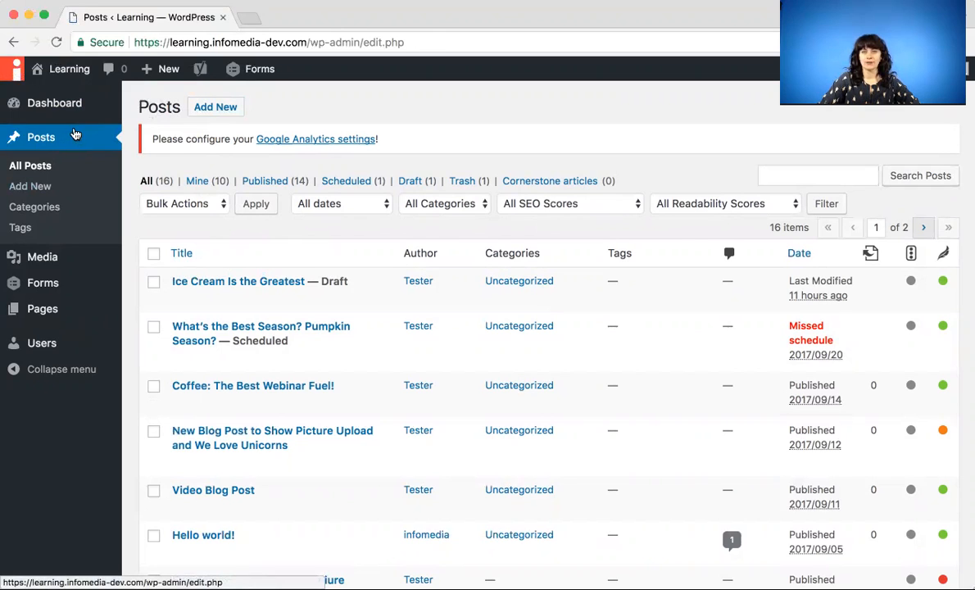
# Create a new post titled "Pumpkins Forever" with the body "Text text" and save it as a draft
pyautogui.click(218, 108)
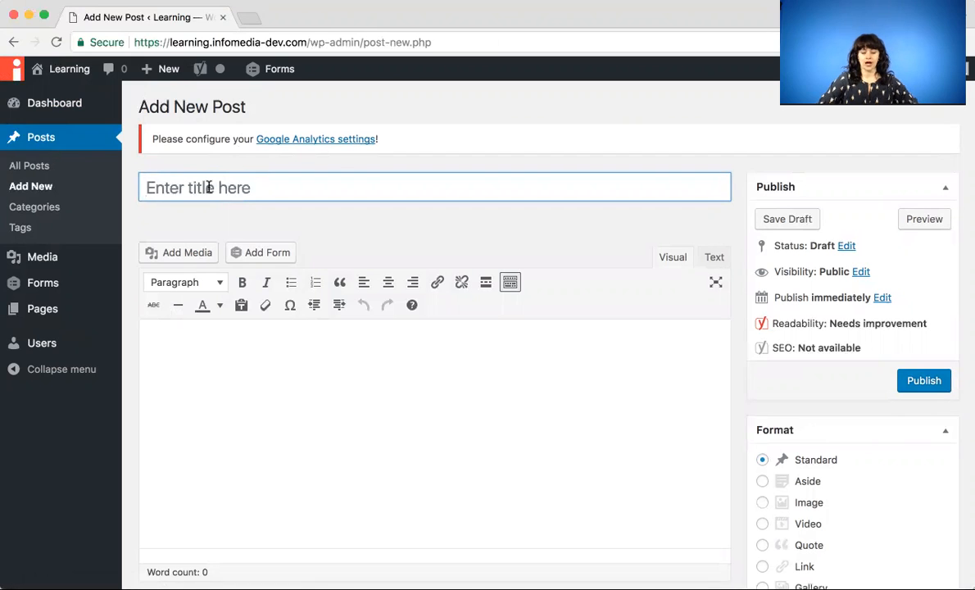
pyautogui.write('Pumpk')
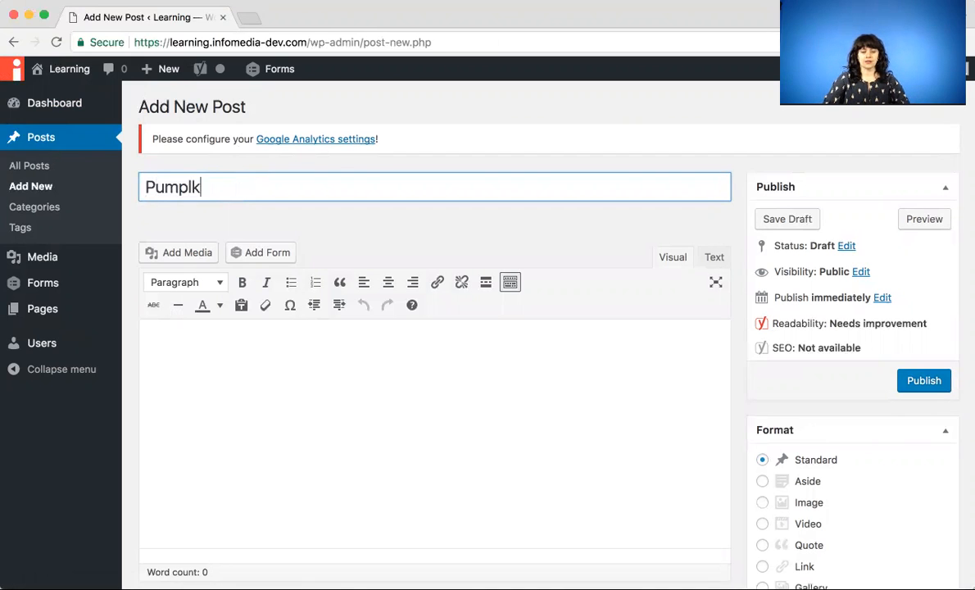
pyautogui.write('ins Forever')
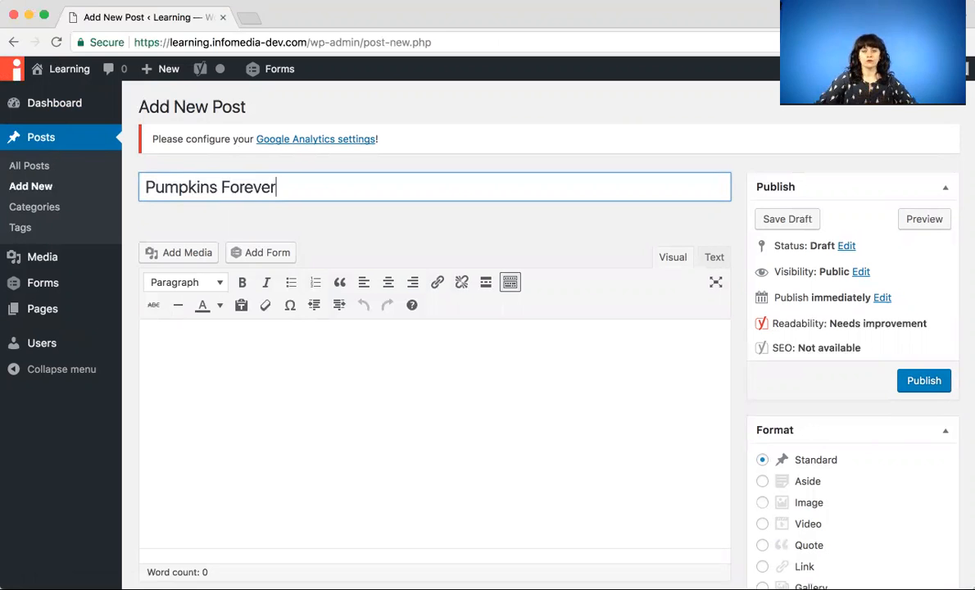
pyautogui.click(278, 377)
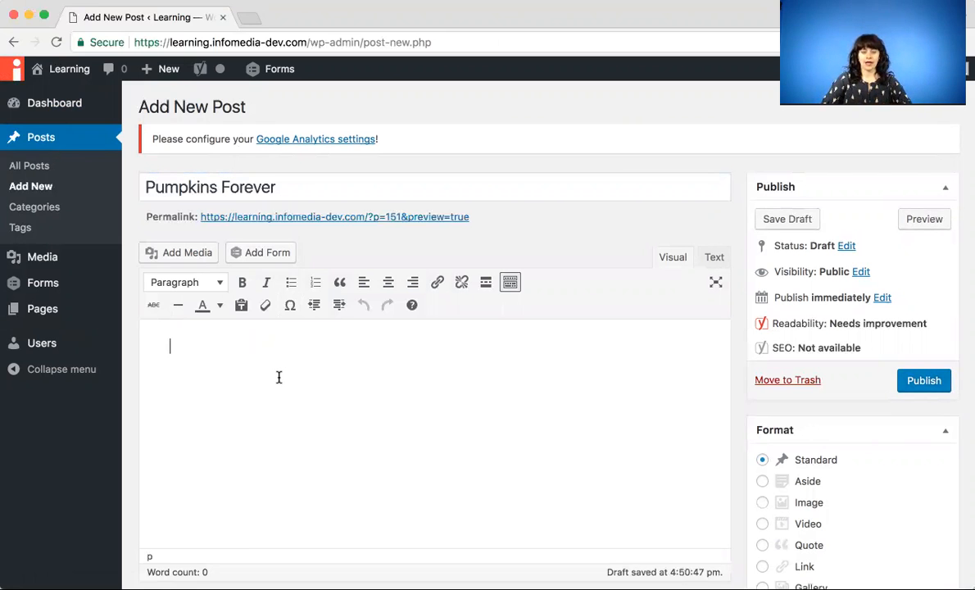
pyautogui.write('Text')
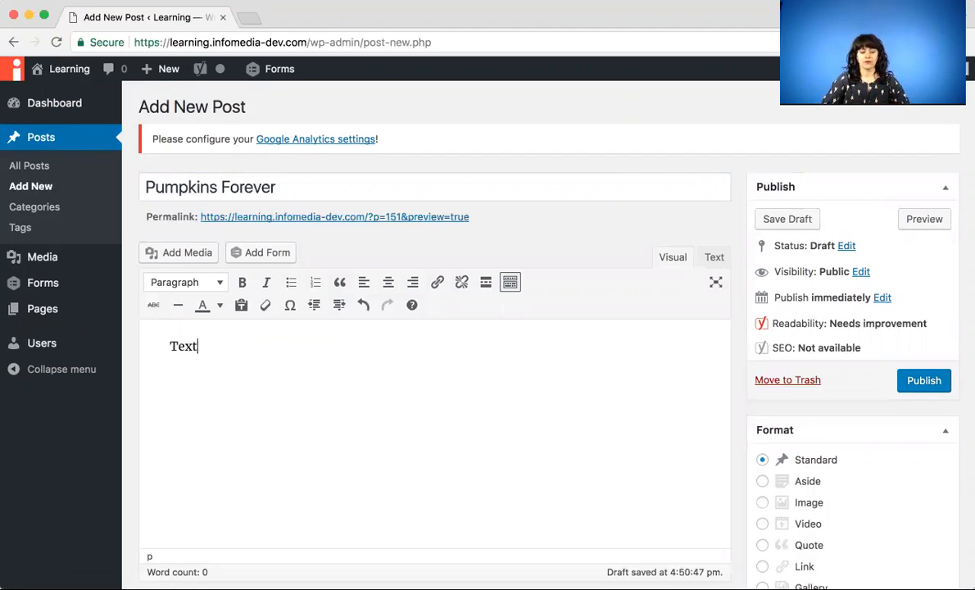
pyautogui.write(' text')
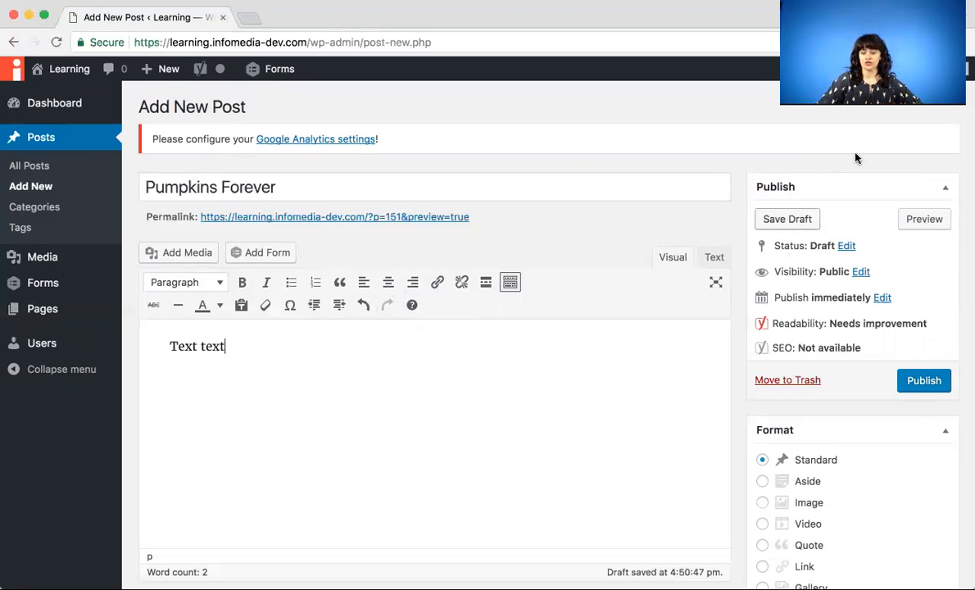
pyautogui.click(788, 227)
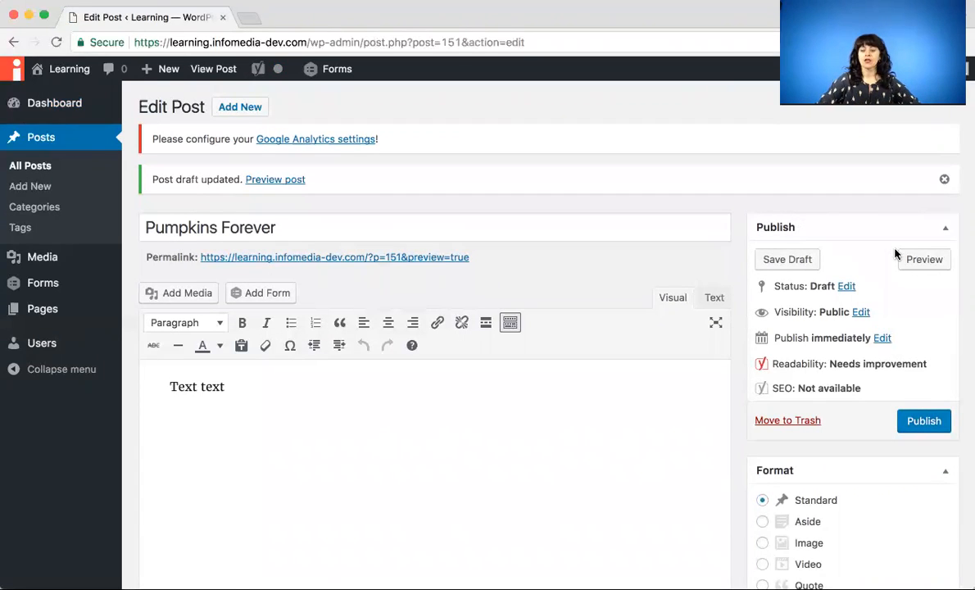
# Preview the "Pumpkins Forever" draft on the site and return to the post editor
pyautogui.click(921, 259)
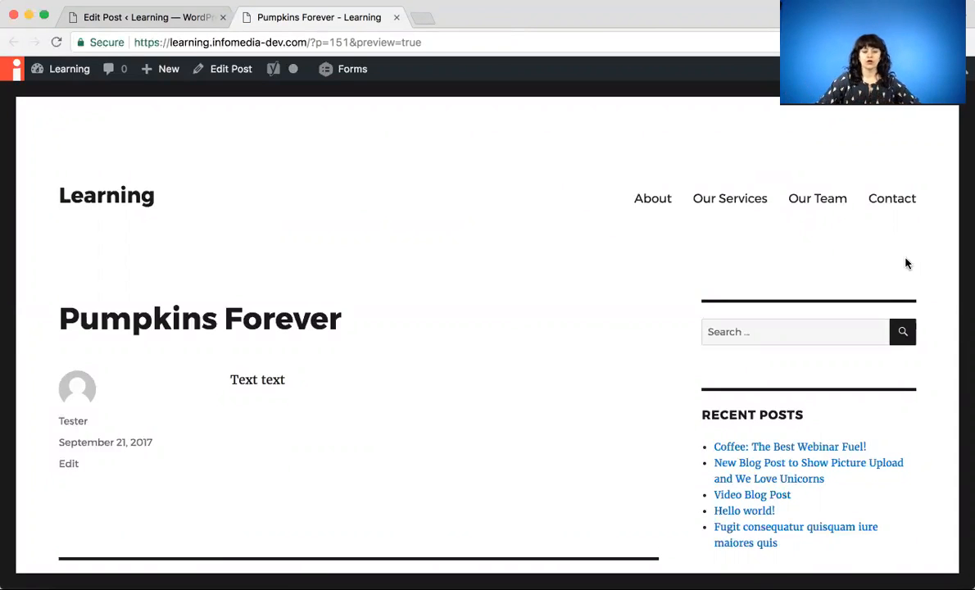
pyautogui.scroll(-3, 546, 234)
pyautogui.scroll(3, 546, 236)
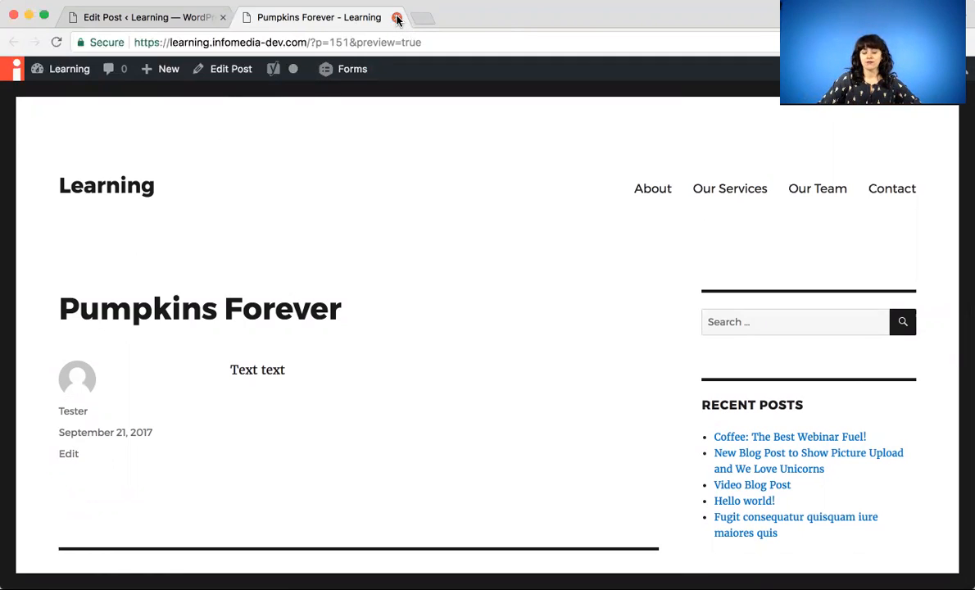
pyautogui.click(139, 18)
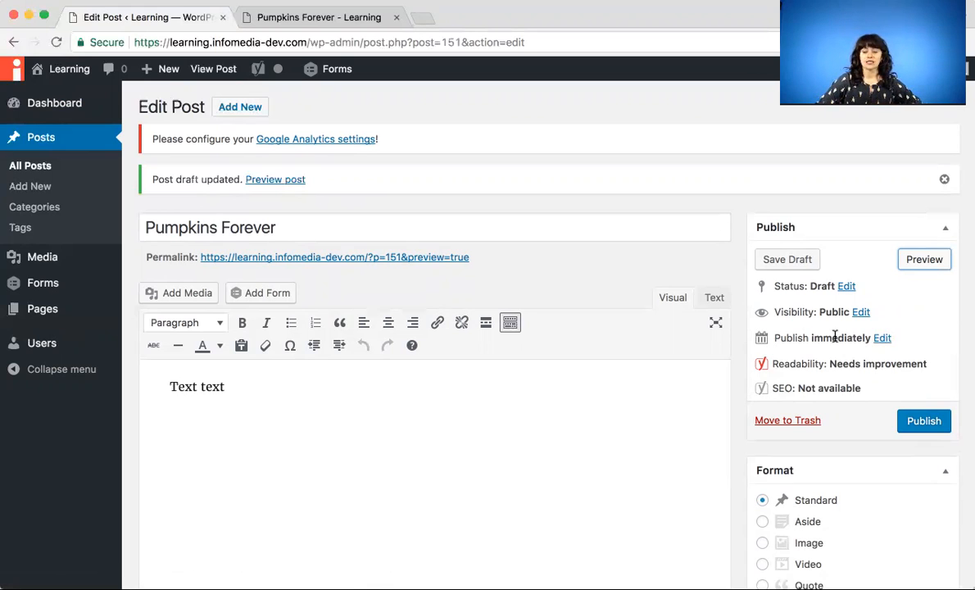
# Schedule the "Pumpkins Forever" post for publication on Sep 22, 2017 at 06:00
pyautogui.click(881, 339)
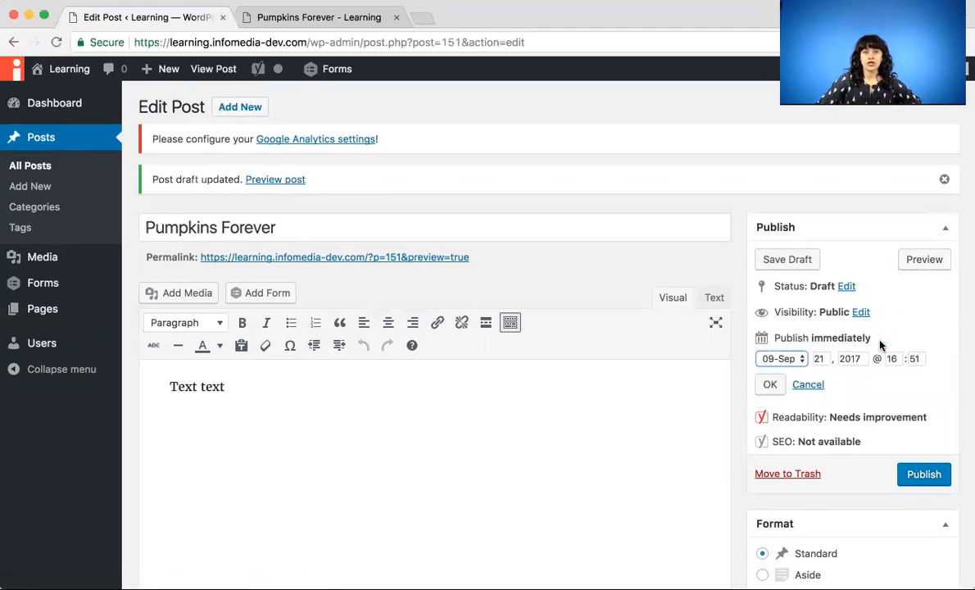
pyautogui.doubleClick(822, 358)
pyautogui.write('22')
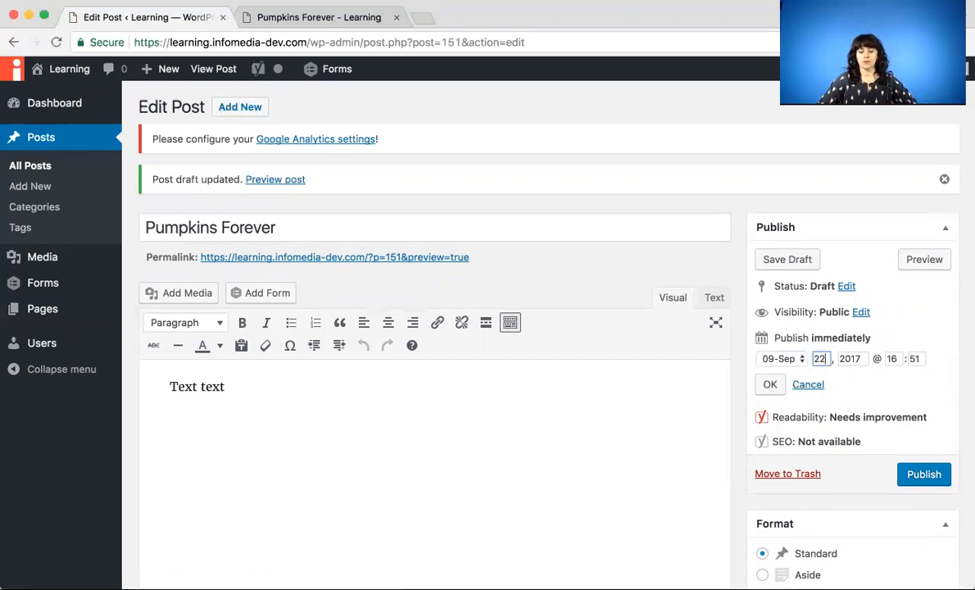
pyautogui.doubleClick(891, 358)
pyautogui.press('BackSpace')
pyautogui.write('06')
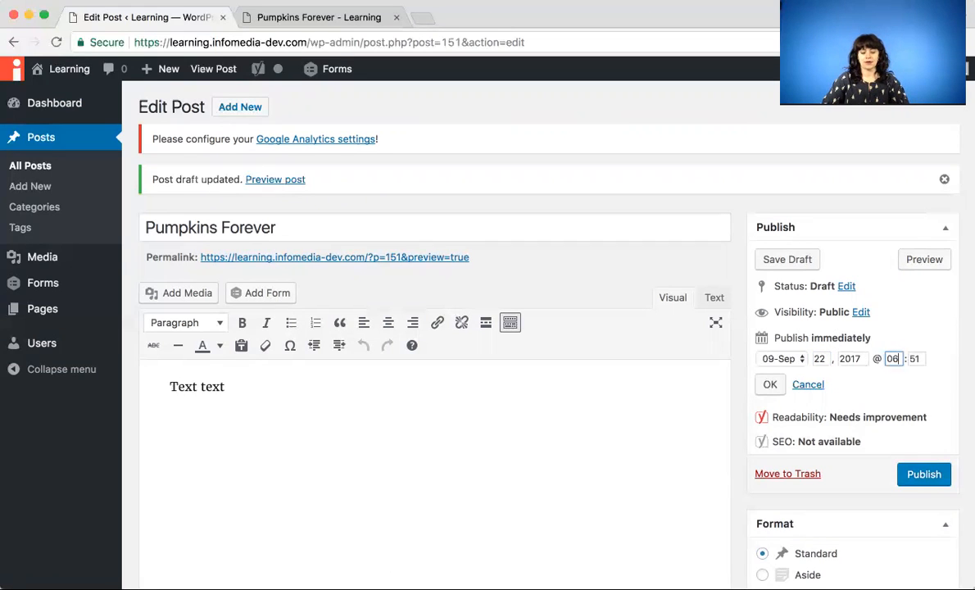
pyautogui.press('Tab')
pyautogui.write('00')
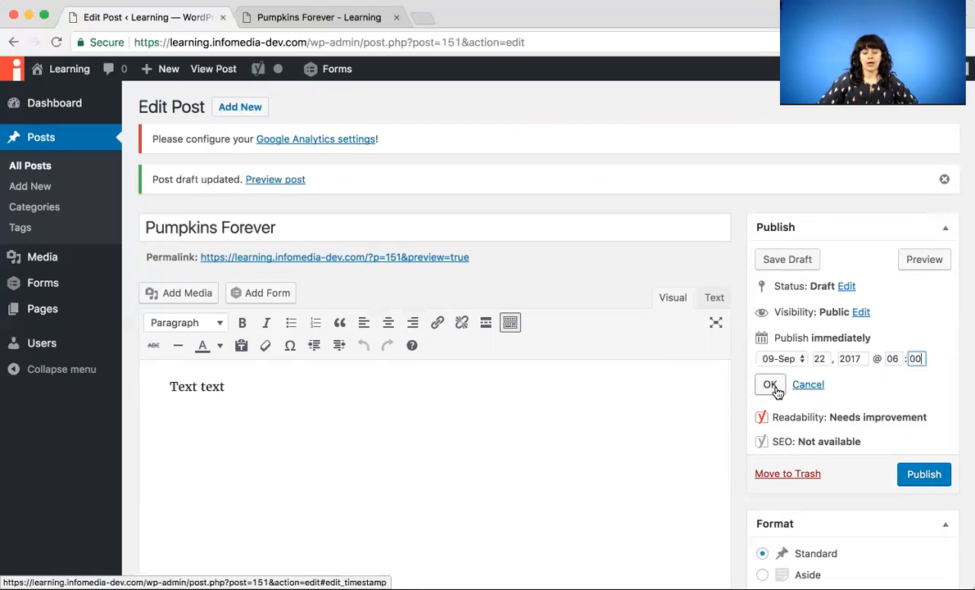
pyautogui.click(771, 385)
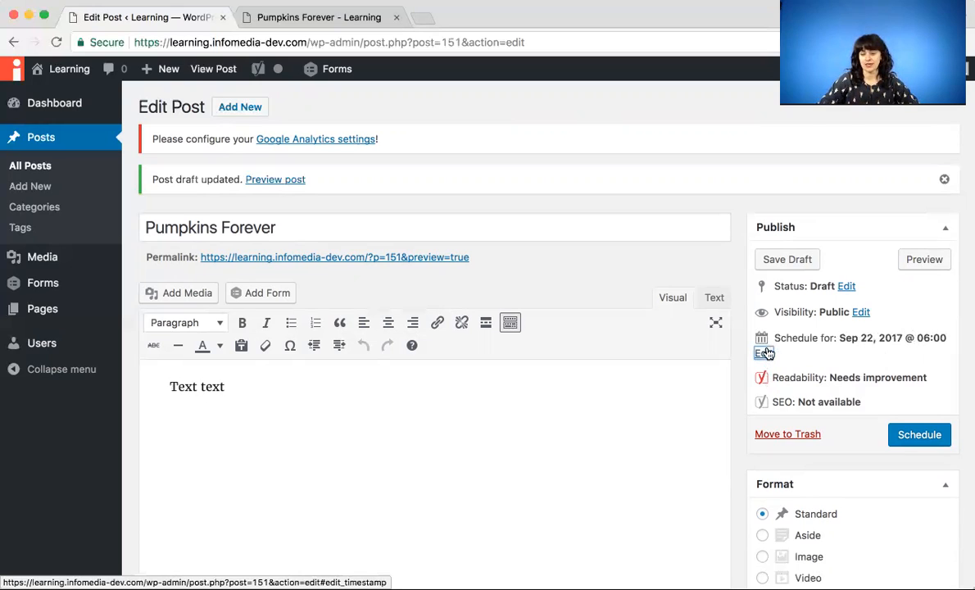
pyautogui.click(913, 434)
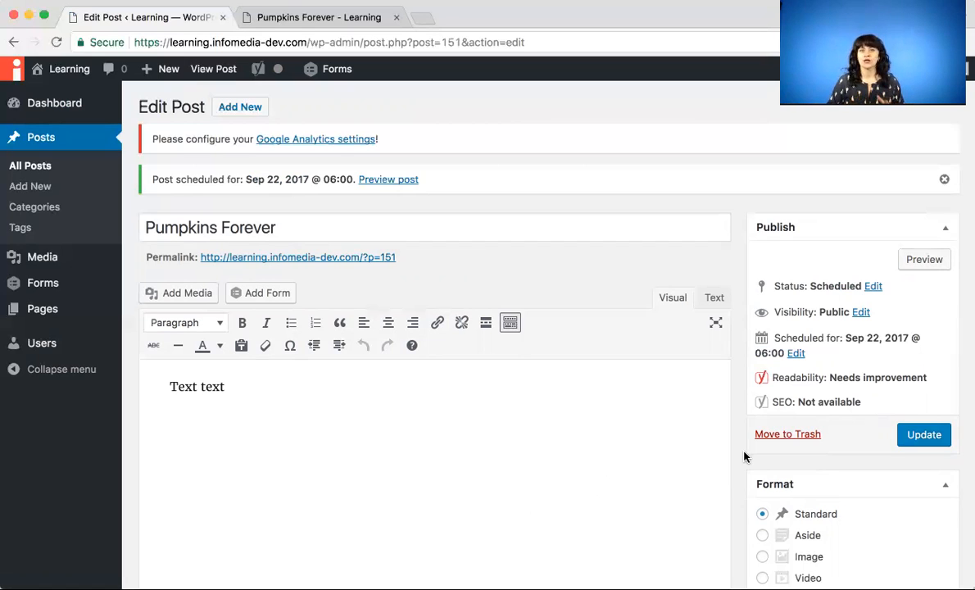
# Go to the site's Pages section
pyautogui.moveTo(60, 315)
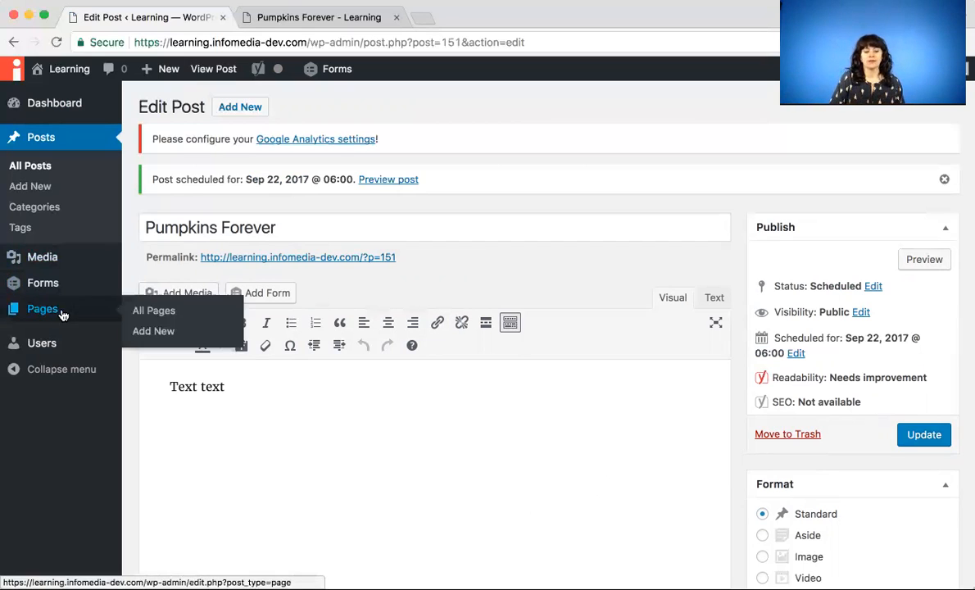